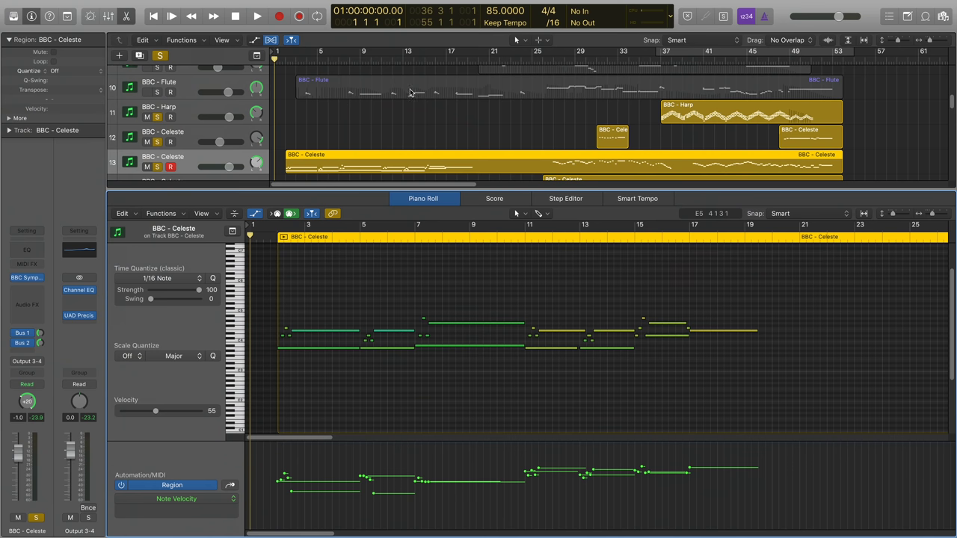
- Select the regions on the three Celeste tracks and examine their notes together in the Piano Roll
scroll(410, 92, "right", 3)
scroll(410, 92, "down", 1)
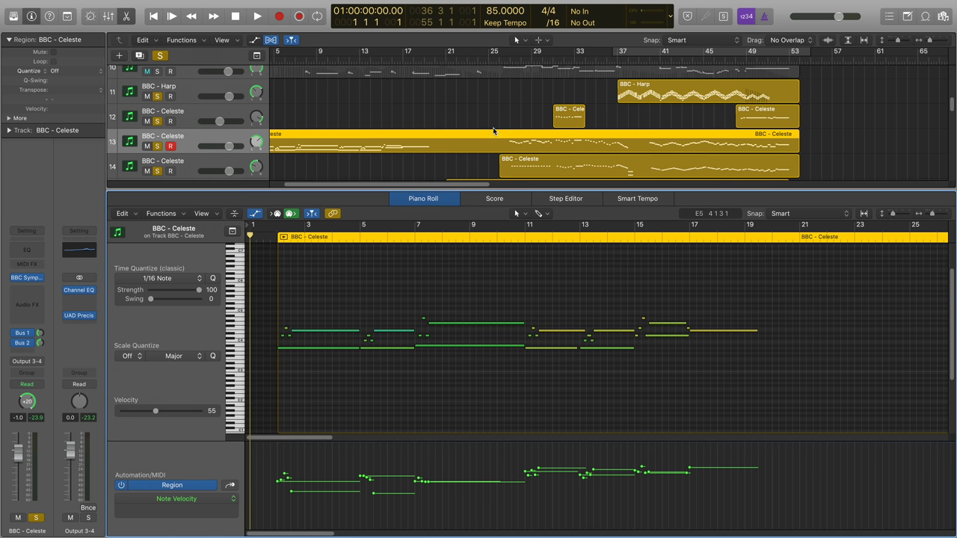
left_click_drag(493, 114, 758, 162)
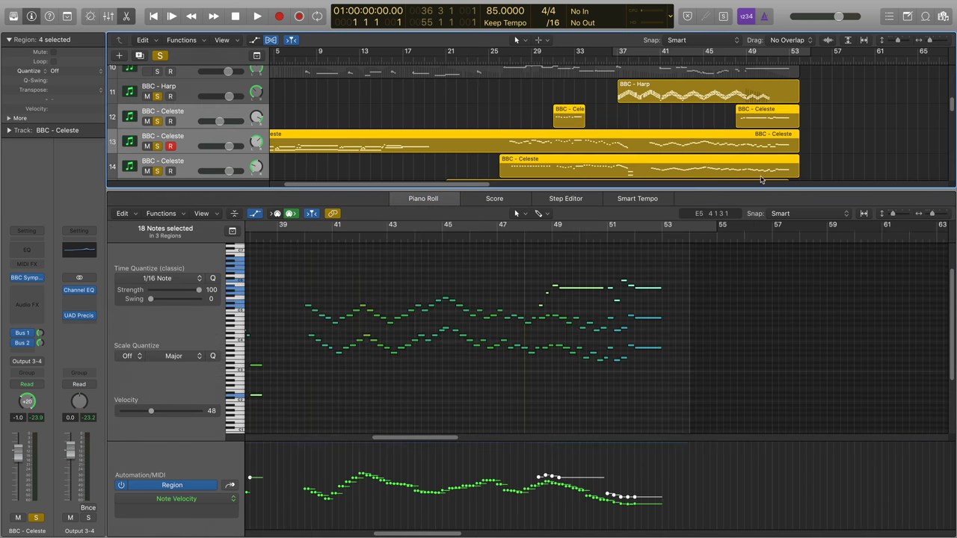
scroll(712, 253, "left", 10)
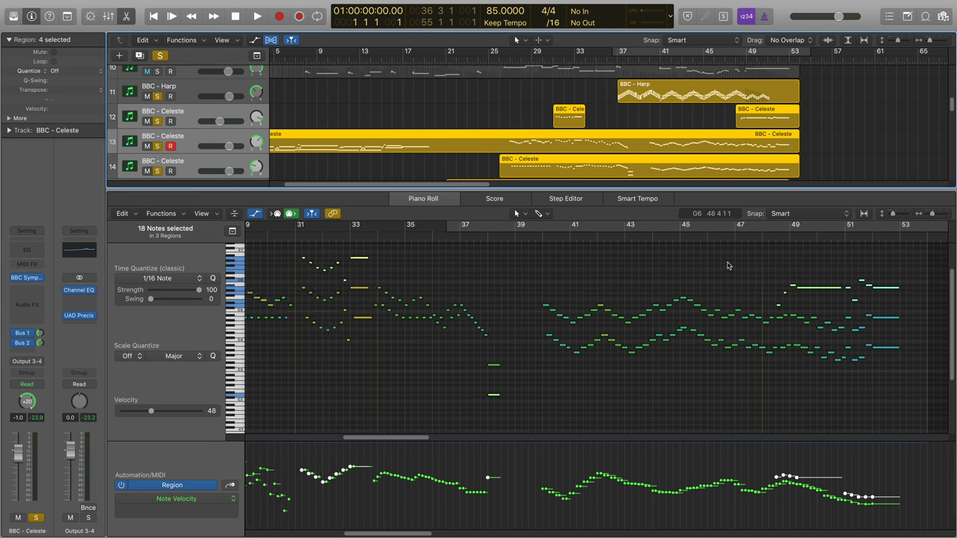
scroll(732, 261, "up", 1)
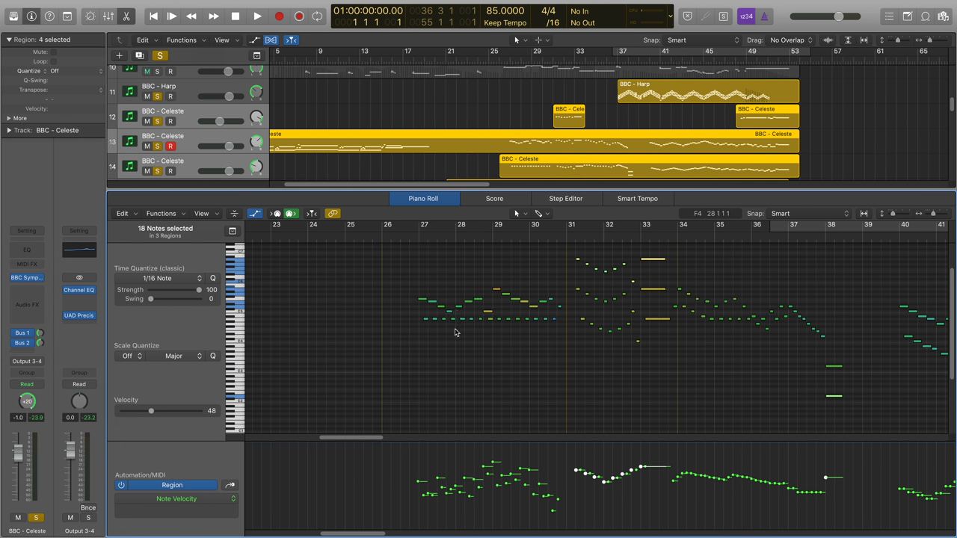
scroll(454, 333, "right", 3)
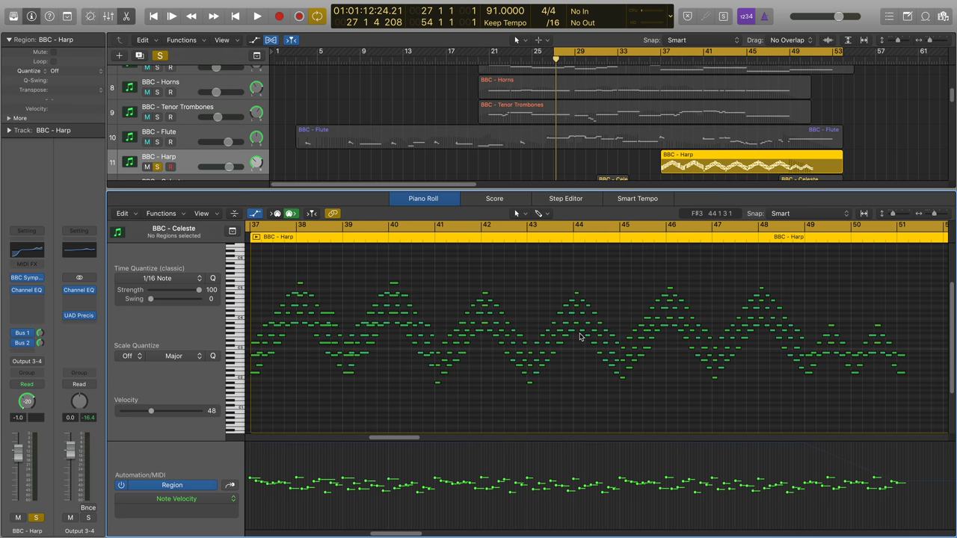
- Examine the BBC - Harp region's arpeggios in the Piano Roll, from individual notes at bar 37 to the region's end, and close the editor
scroll(580, 336, "left", 10)
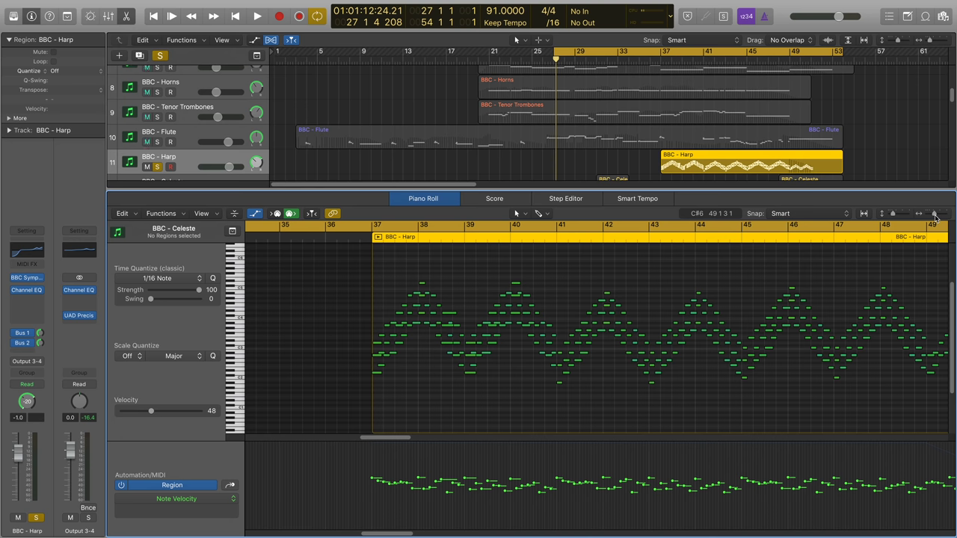
left_click_drag(936, 217, 946, 214)
scroll(776, 325, "right", 8)
scroll(773, 324, "right", 3)
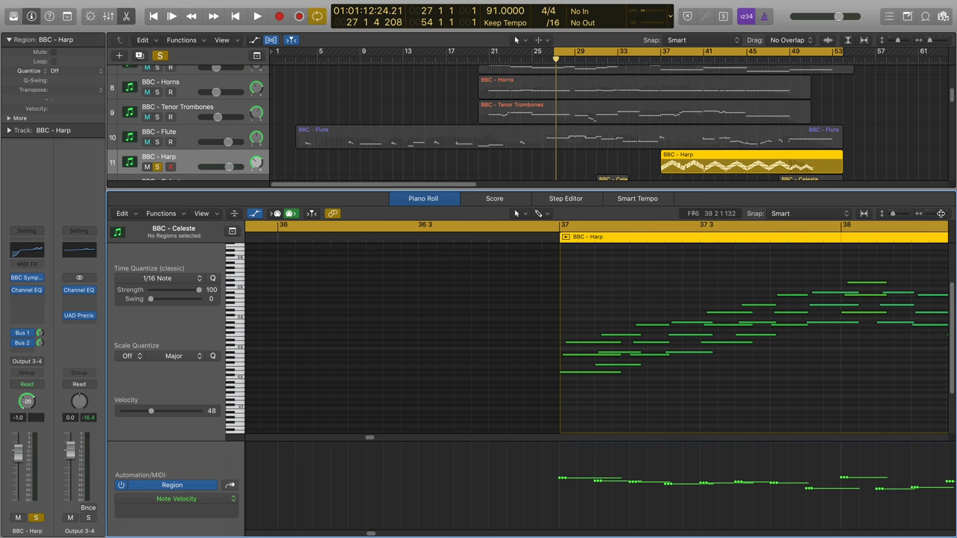
scroll(790, 311, "up", 3)
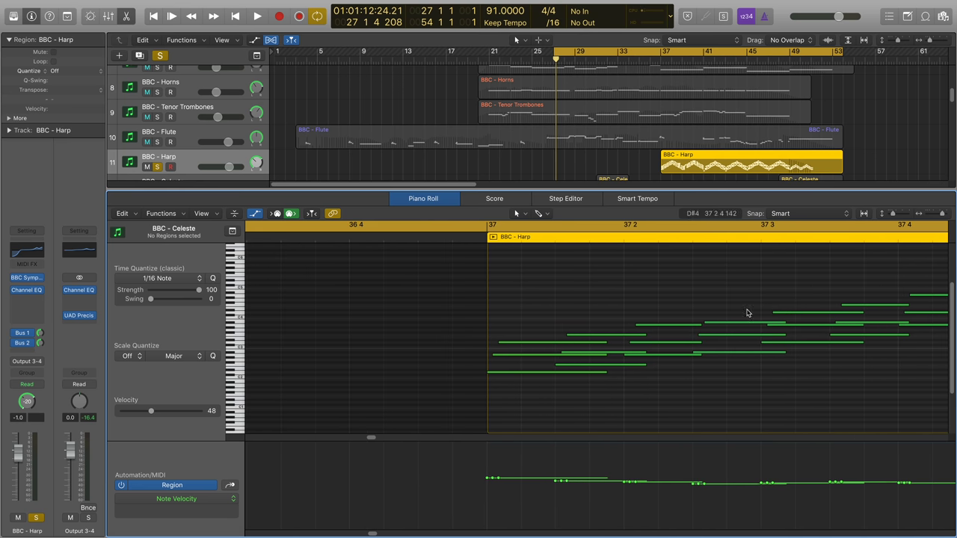
key("z")
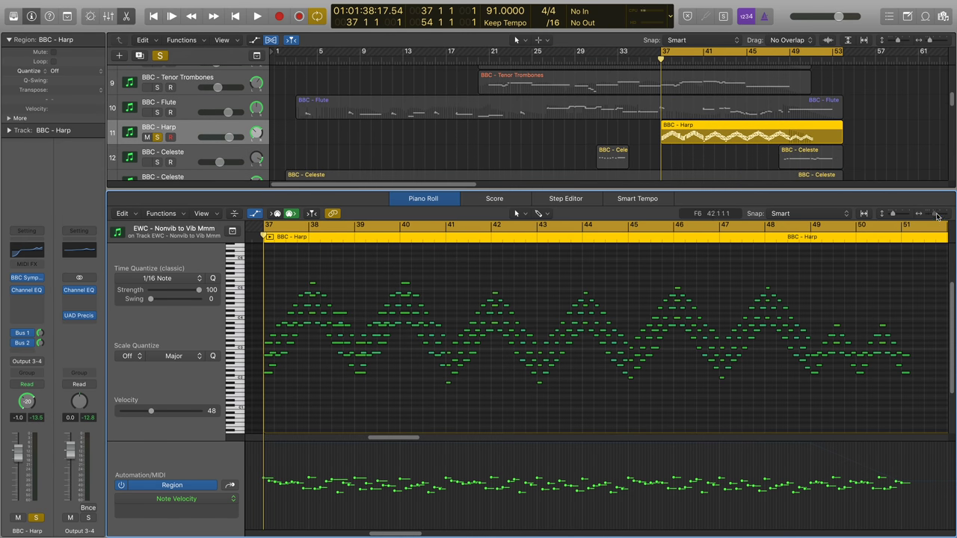
left_click_drag(936, 217, 943, 214)
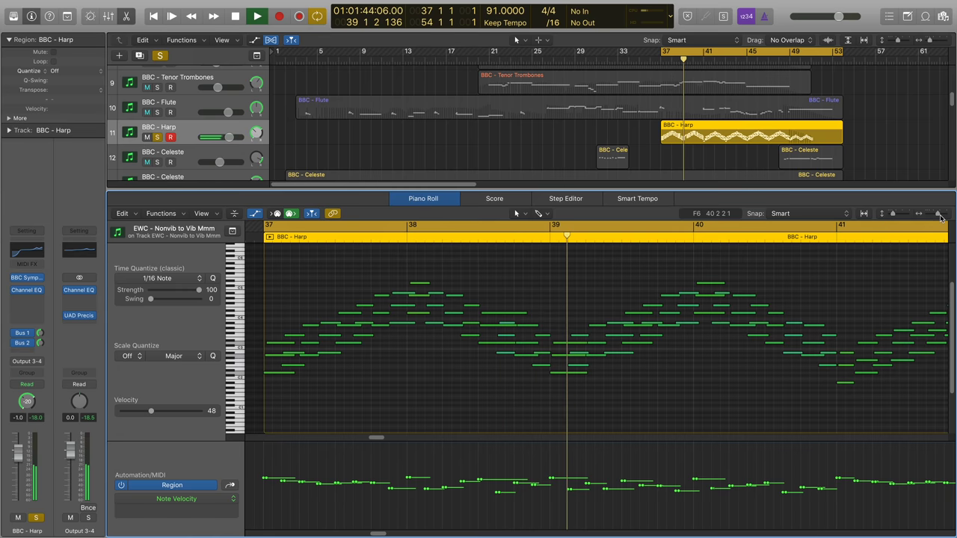
left_click_drag(936, 214, 933, 215)
scroll(782, 302, "right", 5)
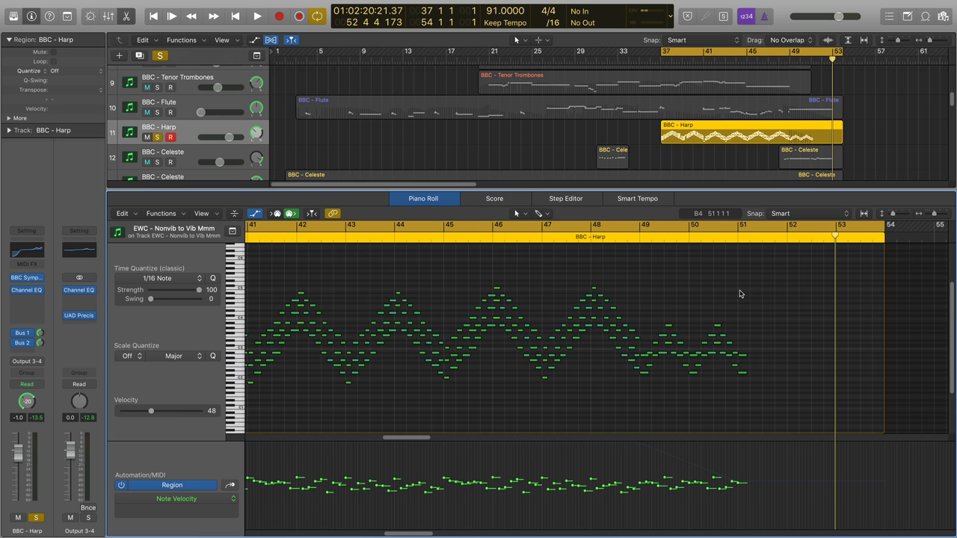
key("p")
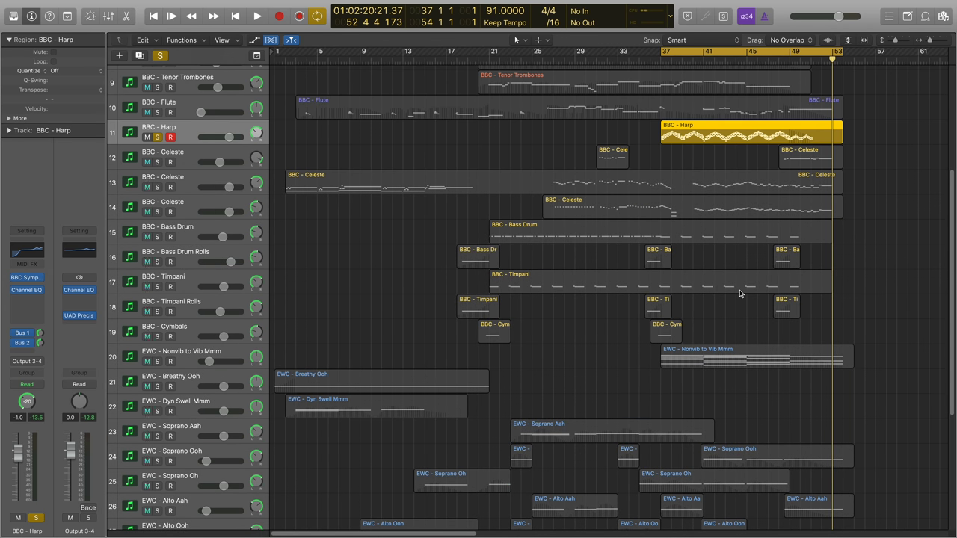
- Open the harp track's BBC Symphony Orchestra instrument and show its mixer page
mouse_move(28, 281)
key("v")
left_click_drag(253, 15, 449, 15)
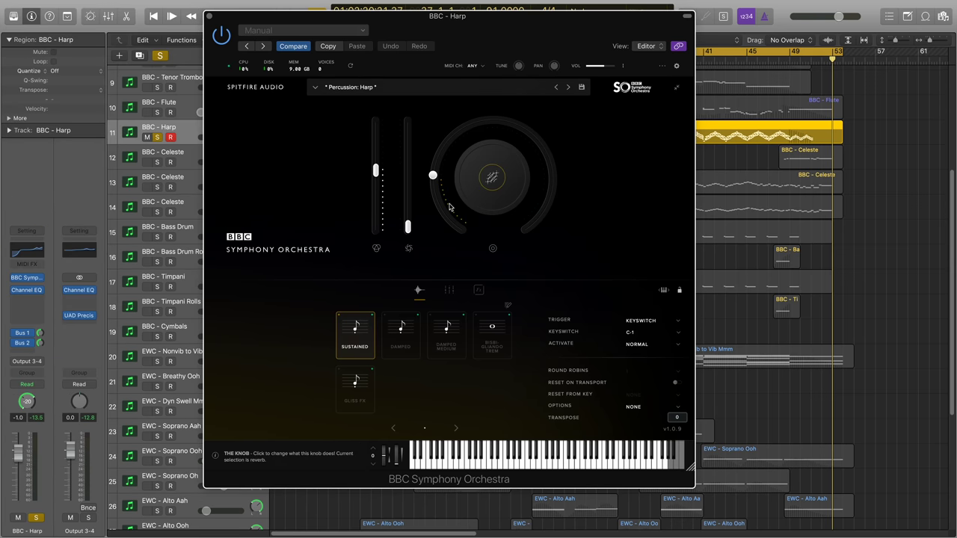
left_click(449, 290)
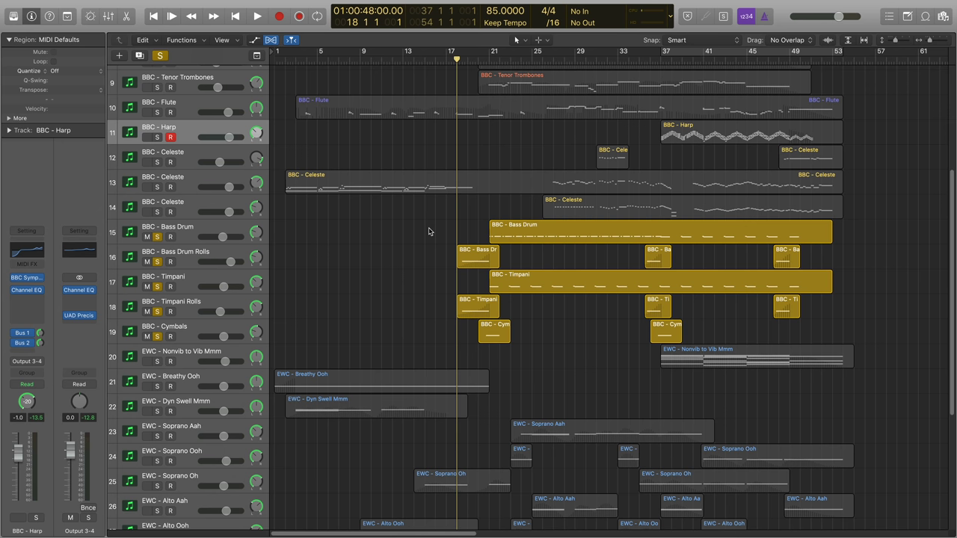
- Turn off solo on the bass drum, bass drum rolls, timpani rolls and cymbals tracks, leaving only BBC - Timpani soloed
scroll(429, 231, "up", 5)
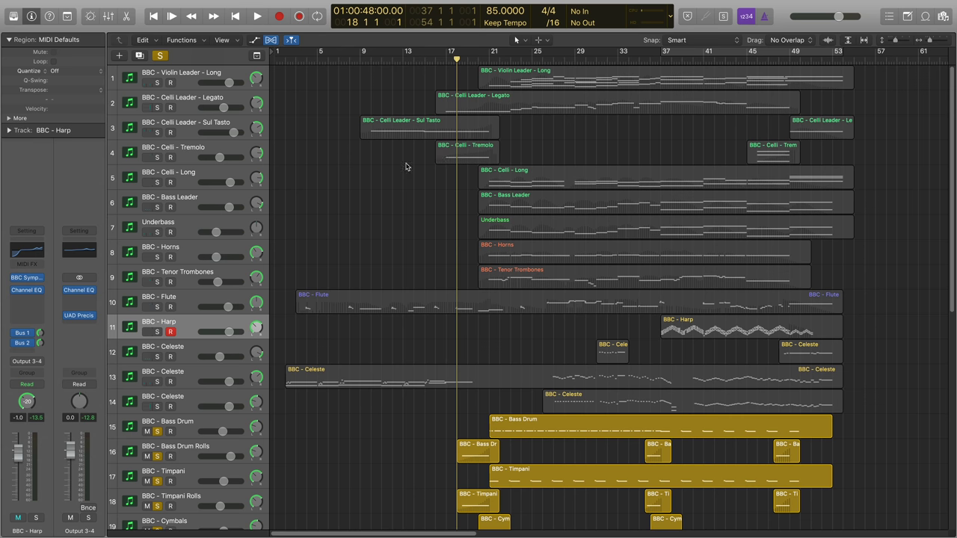
scroll(425, 194, "down", 5)
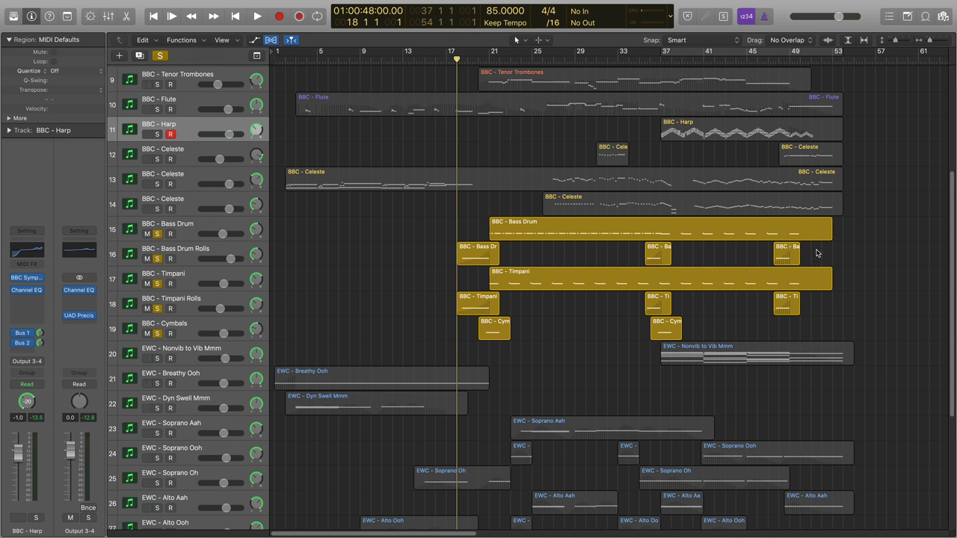
left_click(157, 259)
left_click_drag(157, 309, 158, 348)
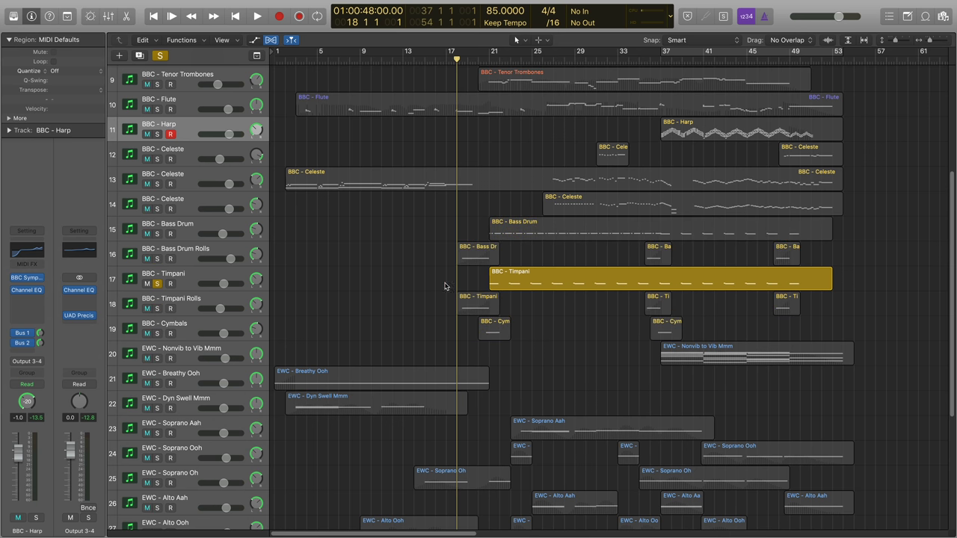
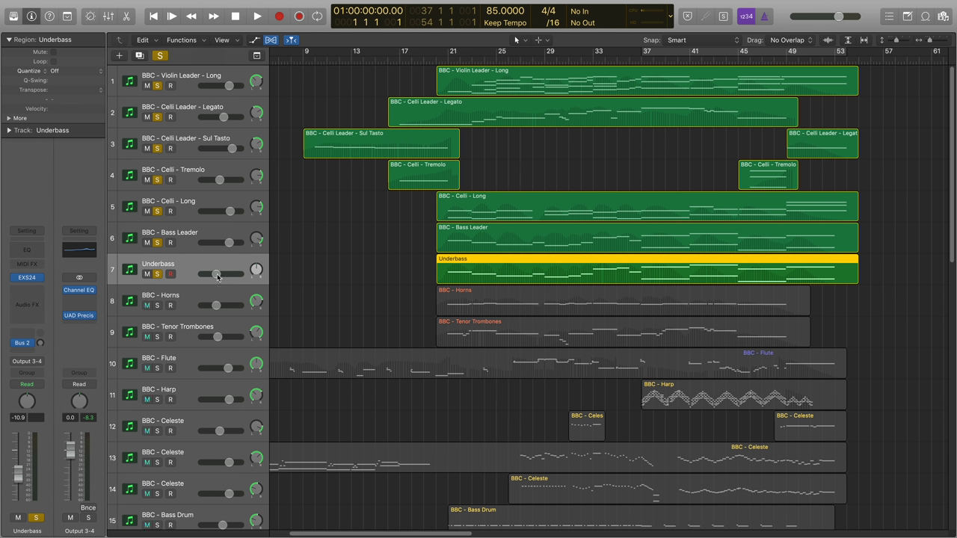
- Set the Underbass track's volume to -10.8 dB
left_click_drag(217, 277, 219, 276)
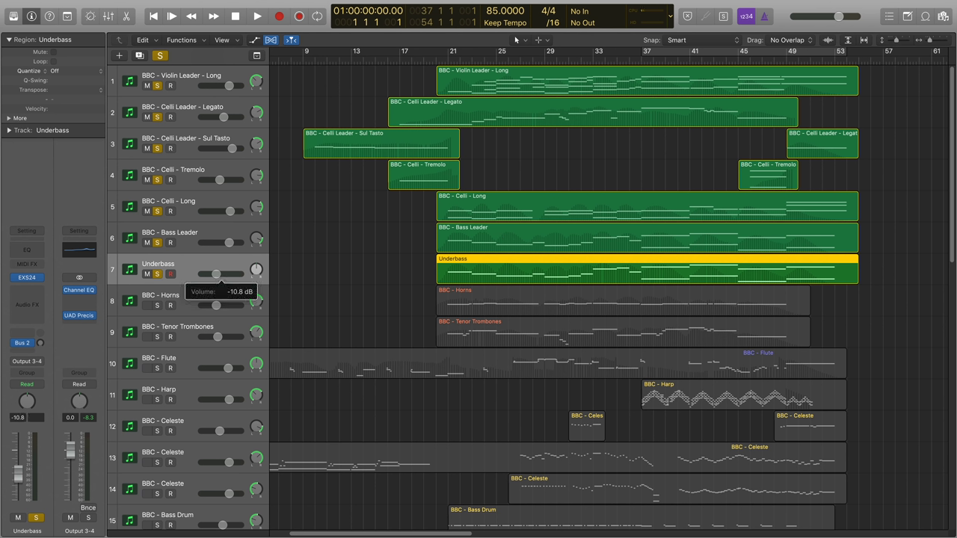
left_click(231, 244)
left_click(299, 218)
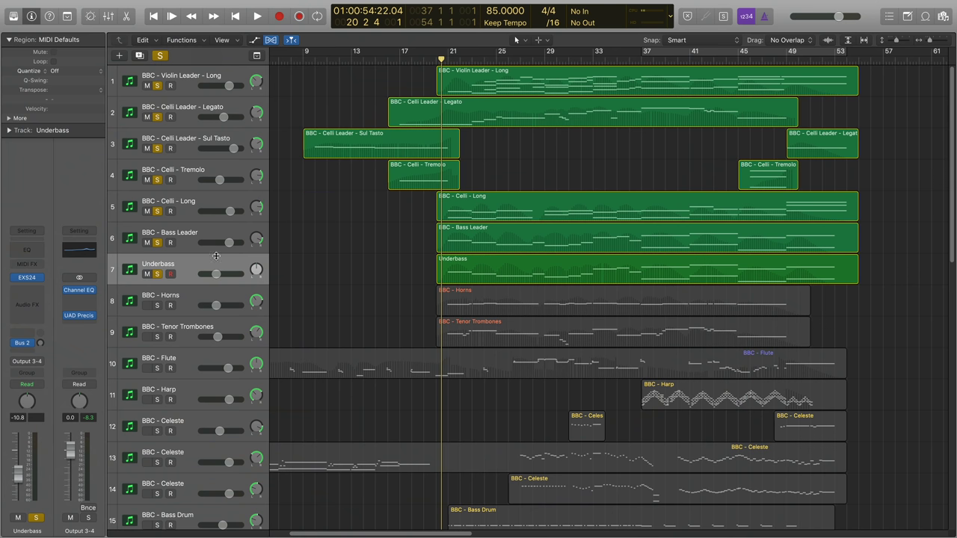
- Solo only the Bass Leader and Underbass tracks and examine both of their regions together in the Piano Roll
left_click_drag(161, 214, 159, 82)
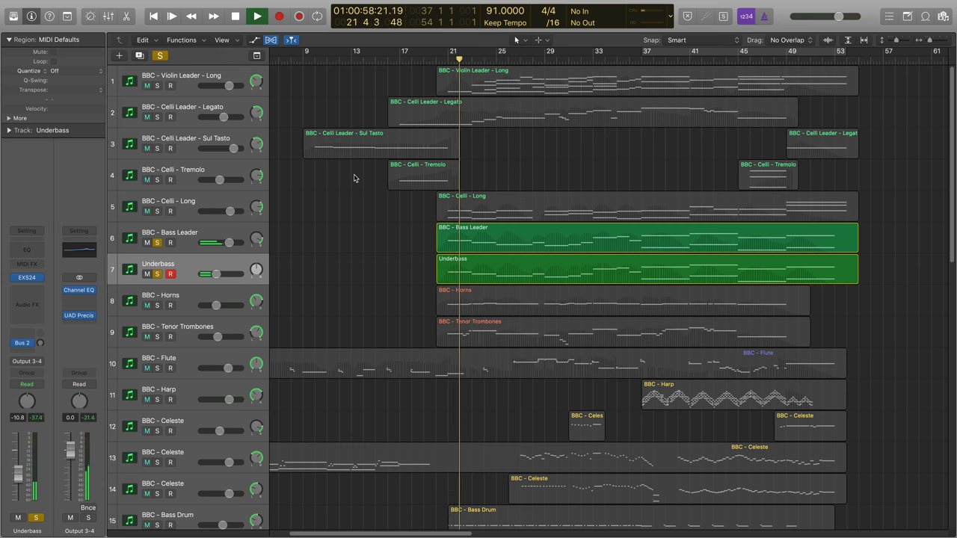
left_click_drag(396, 241, 448, 275)
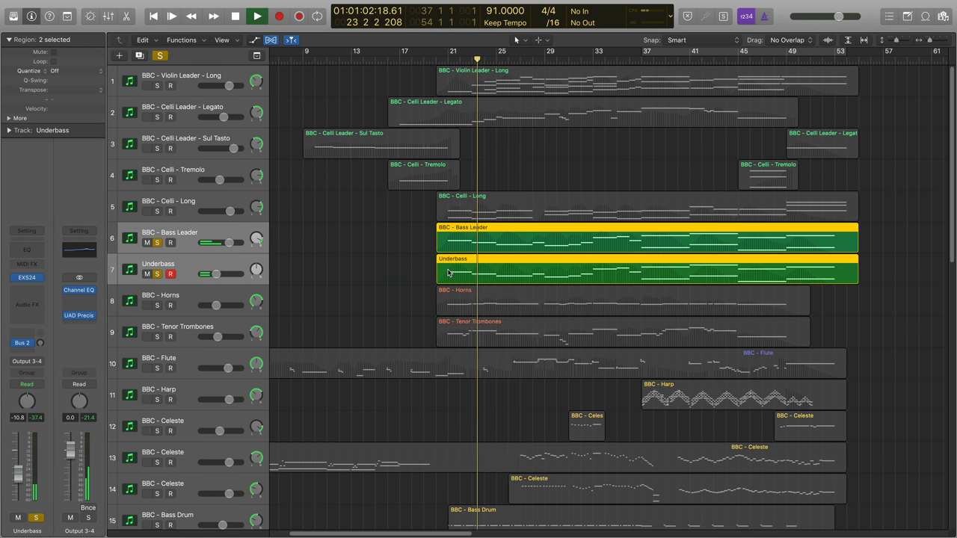
key("p")
scroll(463, 151, "down", 5)
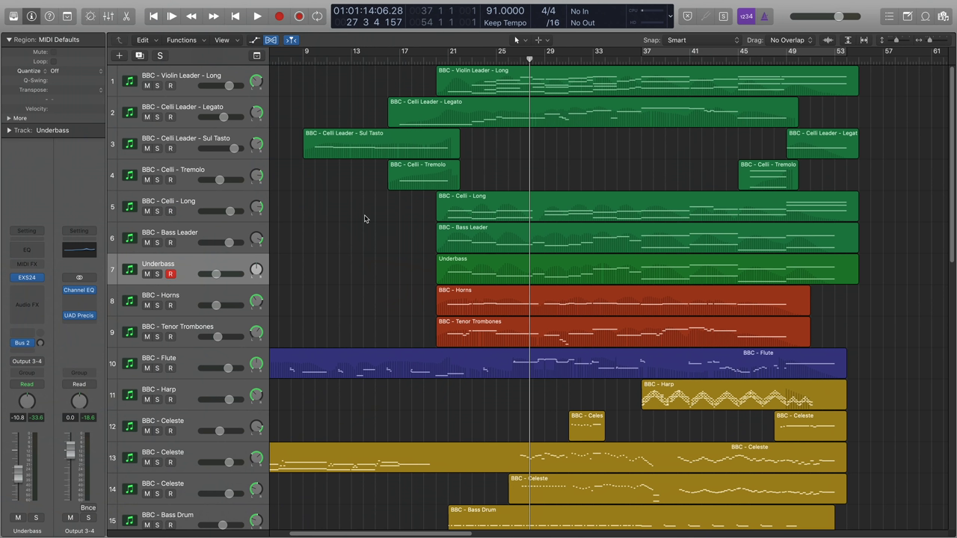
- Solo BBC - Celli - Tremolo and inspect its two regions' notes and modulation curves in the Piano Roll
left_click(158, 180)
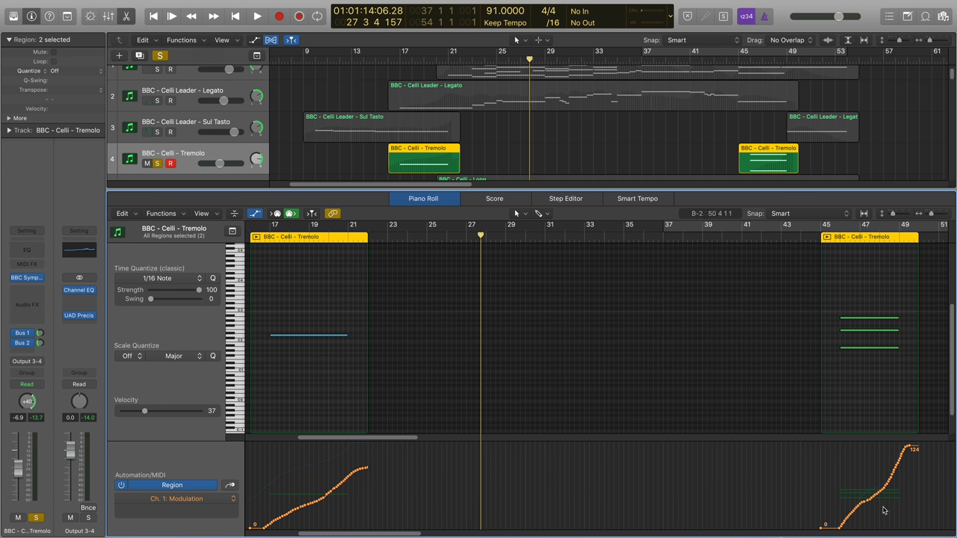
key("e")
left_click(319, 255)
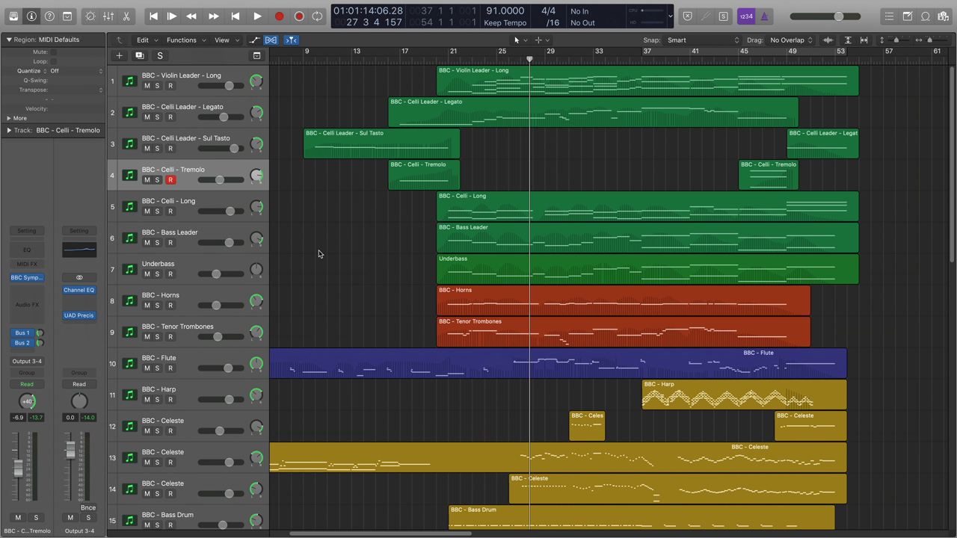
- Solo BBC - Violin Leader - Long, open its region in the Piano Roll and play it from bar 21
left_click(157, 86)
key("space")
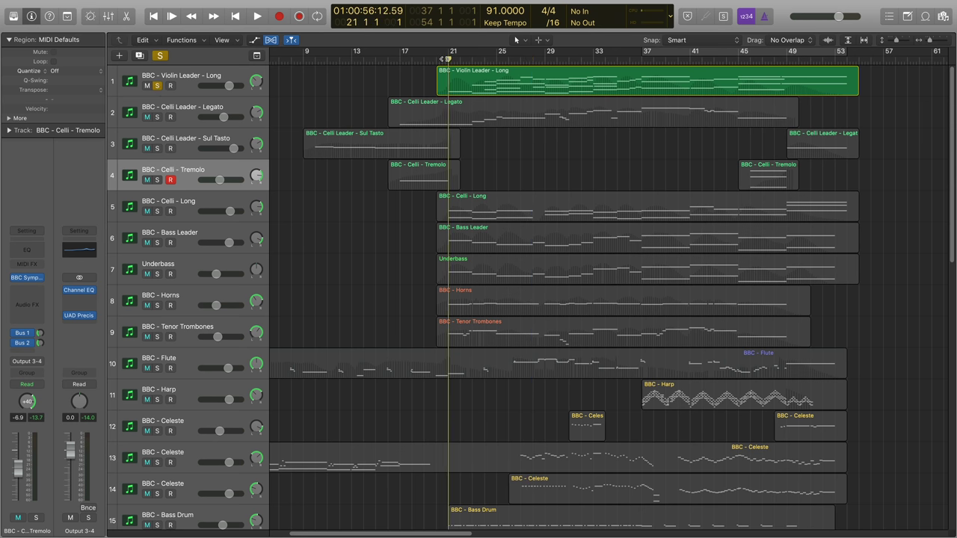
key("e")
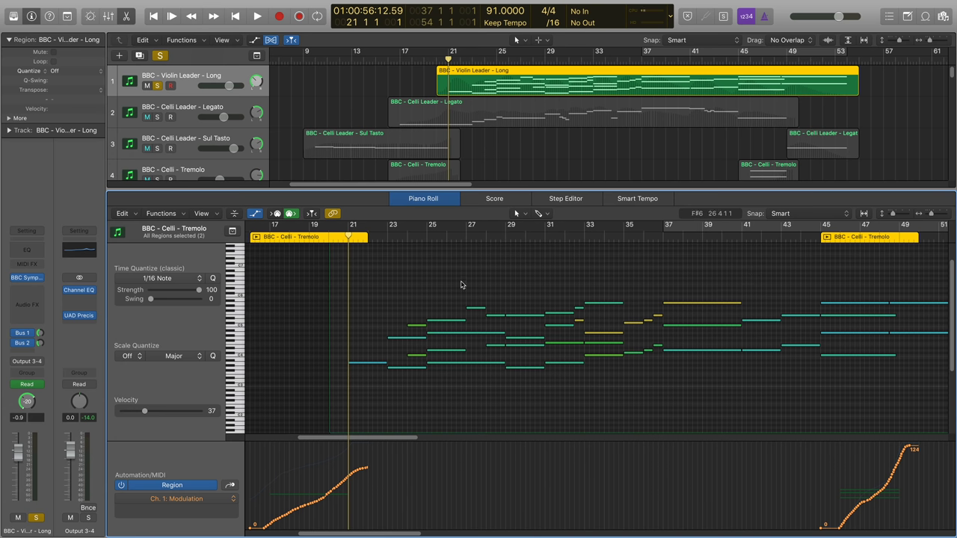
key("space")
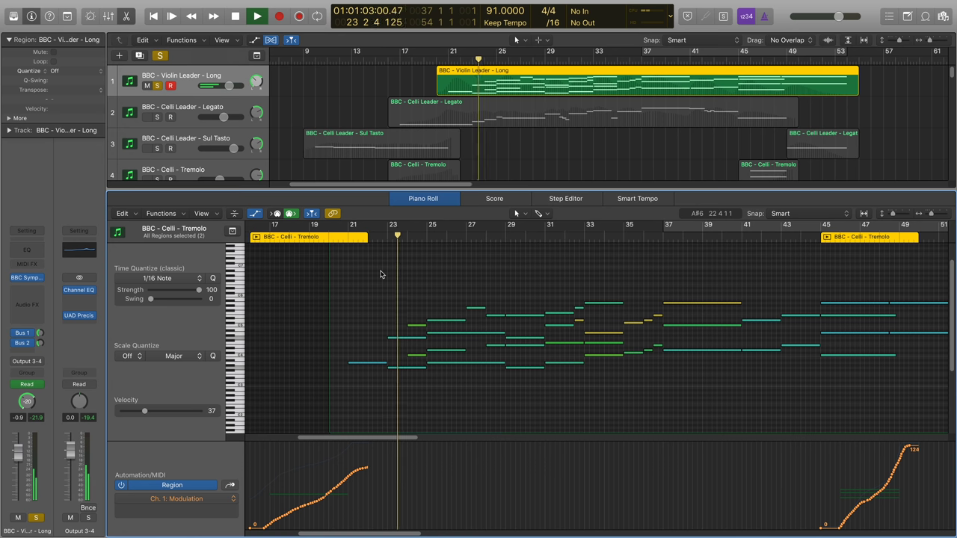
- Review the violin leader's Modulation and Expression curves through to the region's end during playback, and stop the playback
left_click(255, 214)
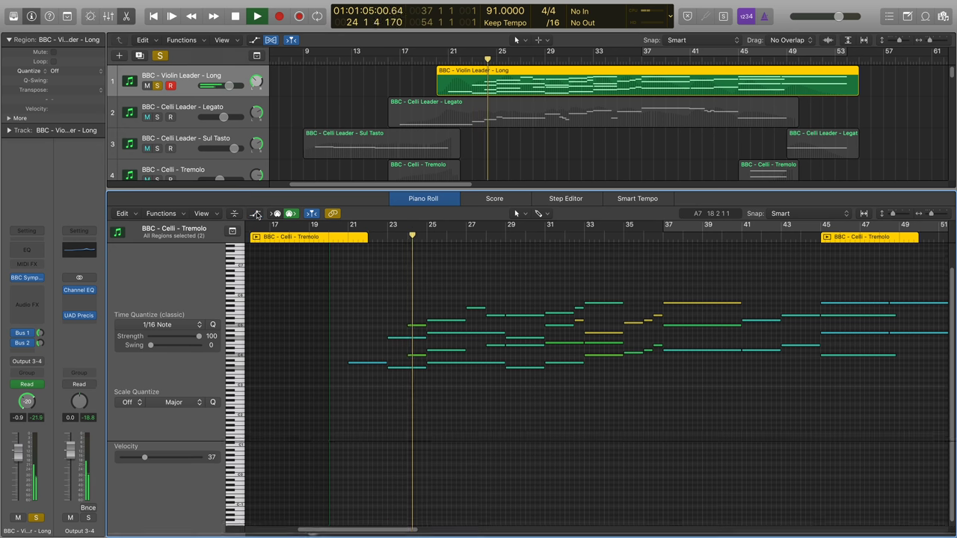
left_click(256, 214)
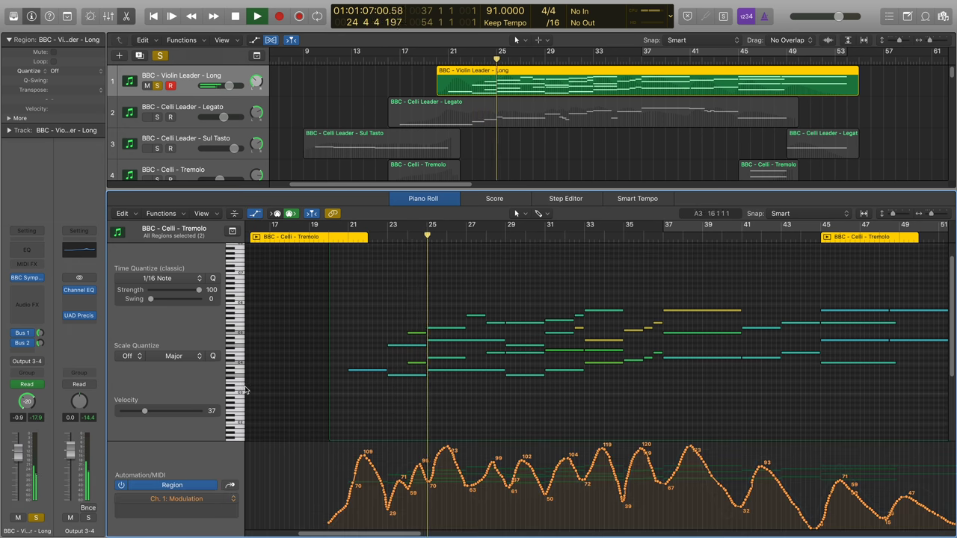
left_click(229, 486)
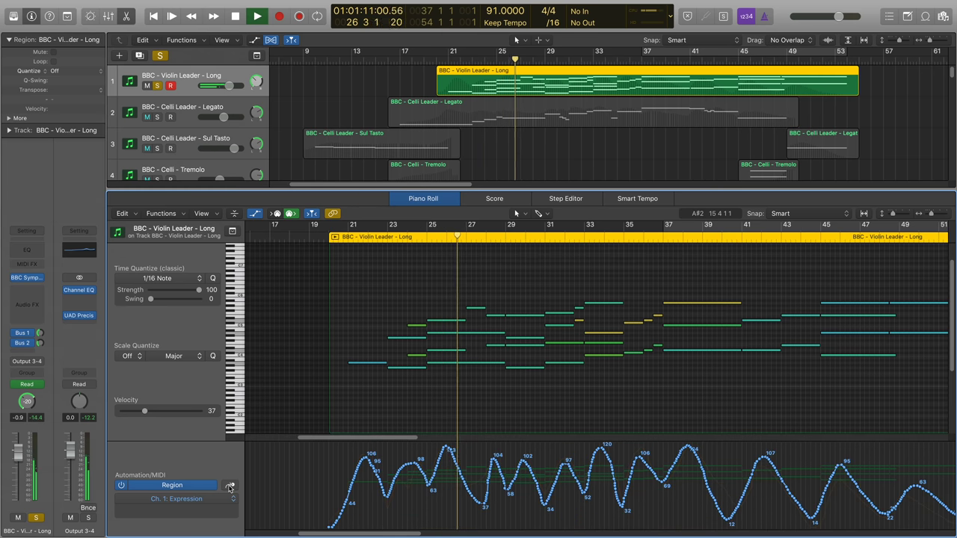
scroll(404, 468, "right", 2)
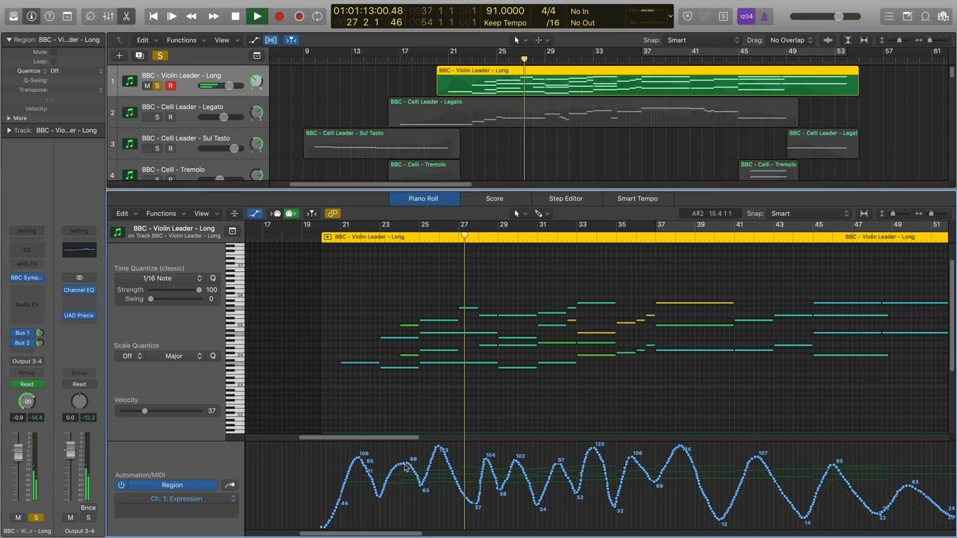
scroll(404, 468, "right", 5)
scroll(400, 469, "right", 3)
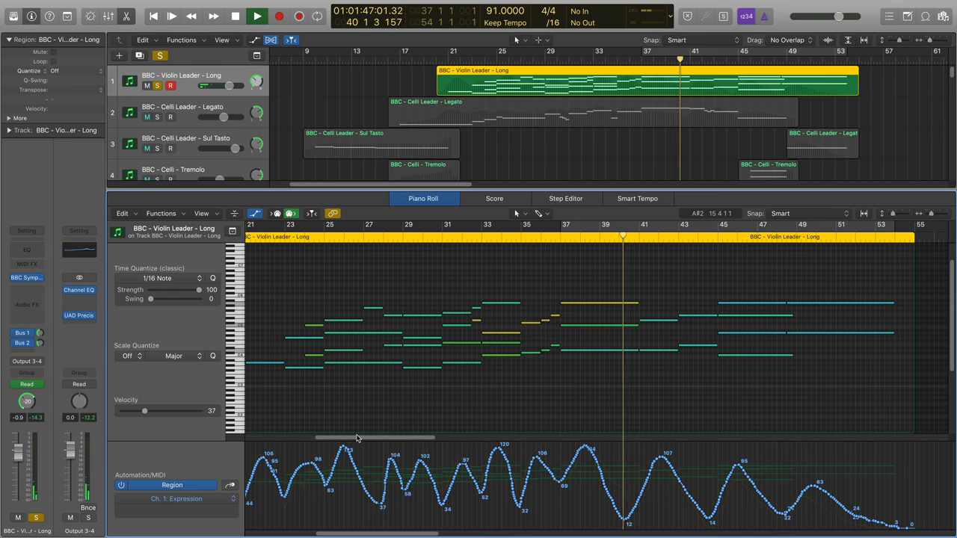
key("space")
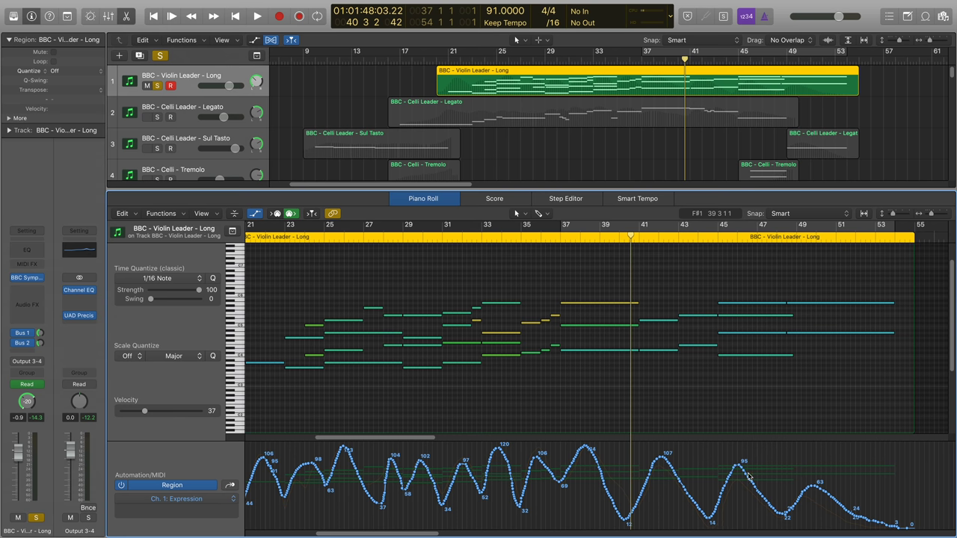
scroll(534, 335, "right", 2)
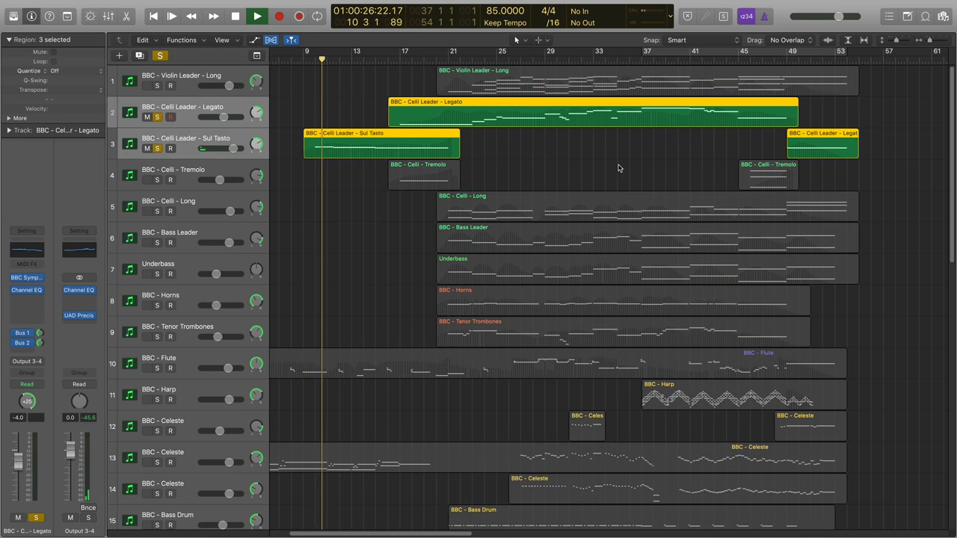
- Open the selected Celli Leader regions in the Piano Roll and follow their notes and Expression curve through to the end during playback
key("p")
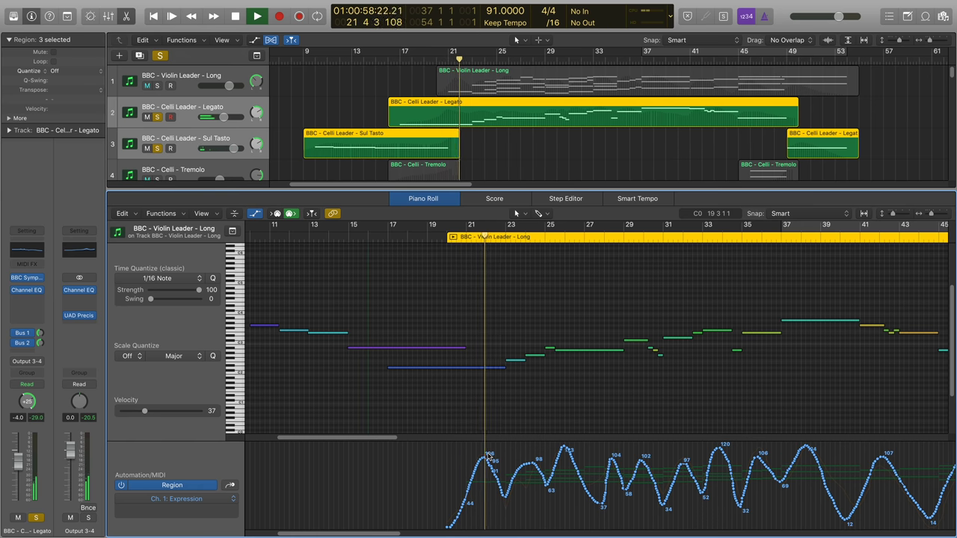
scroll(482, 410, "right", 5)
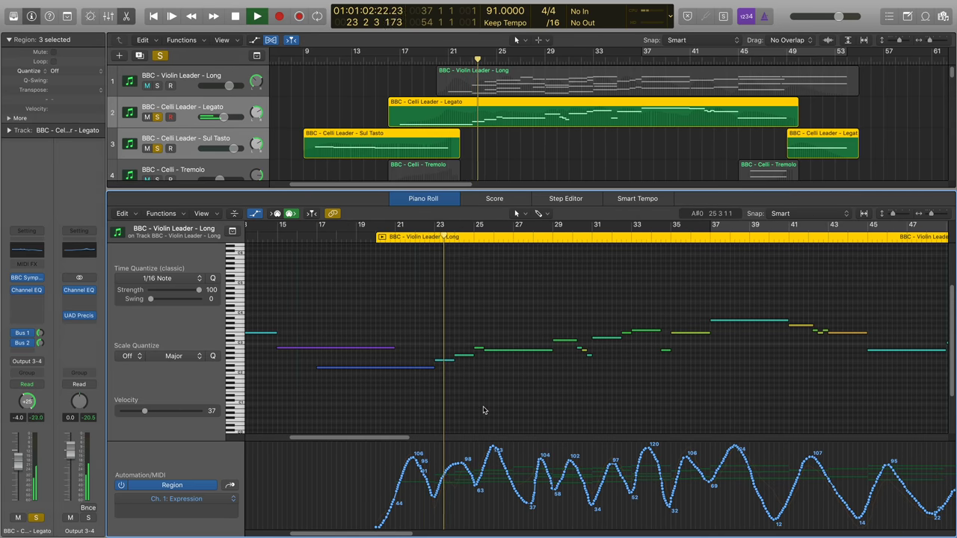
scroll(483, 410, "right", 5)
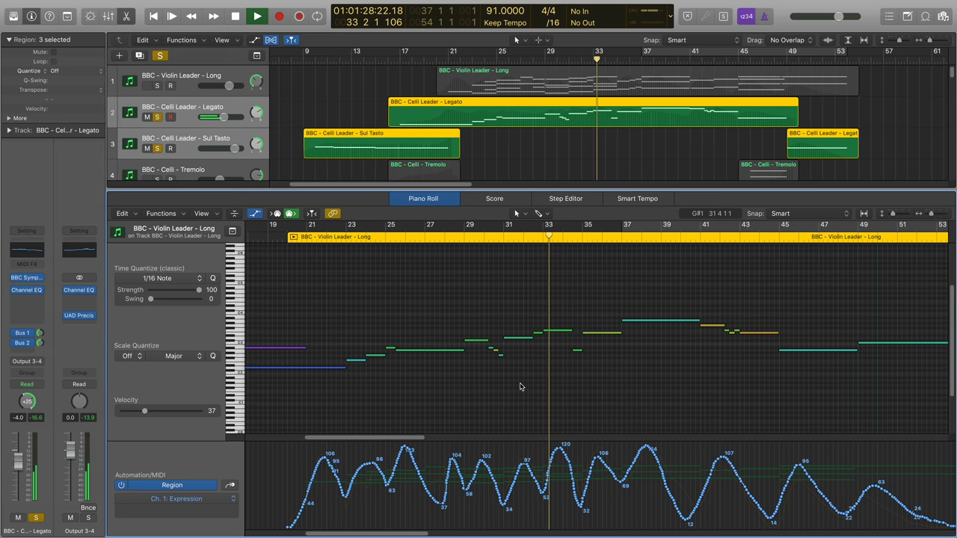
scroll(521, 387, "right", 5)
scroll(521, 387, "right", 3)
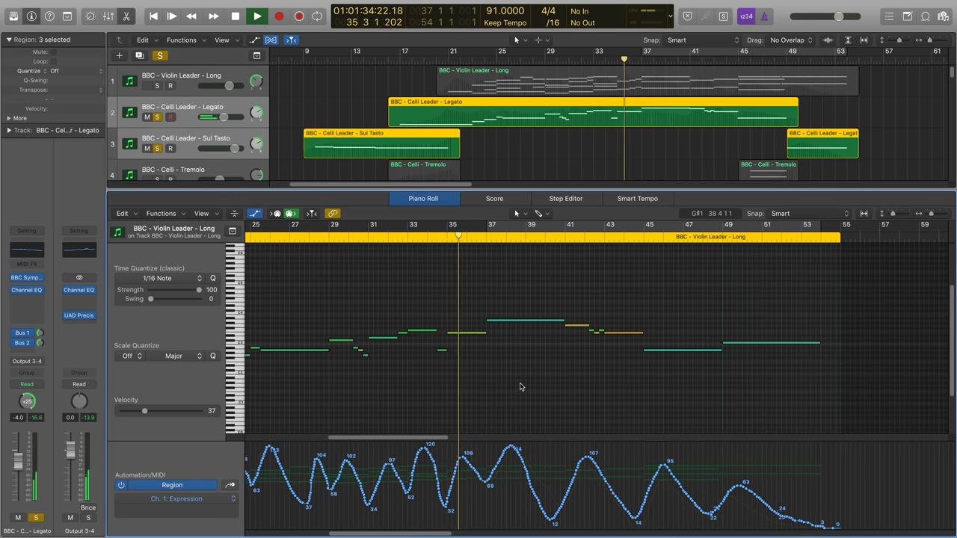
scroll(521, 387, "right", 4)
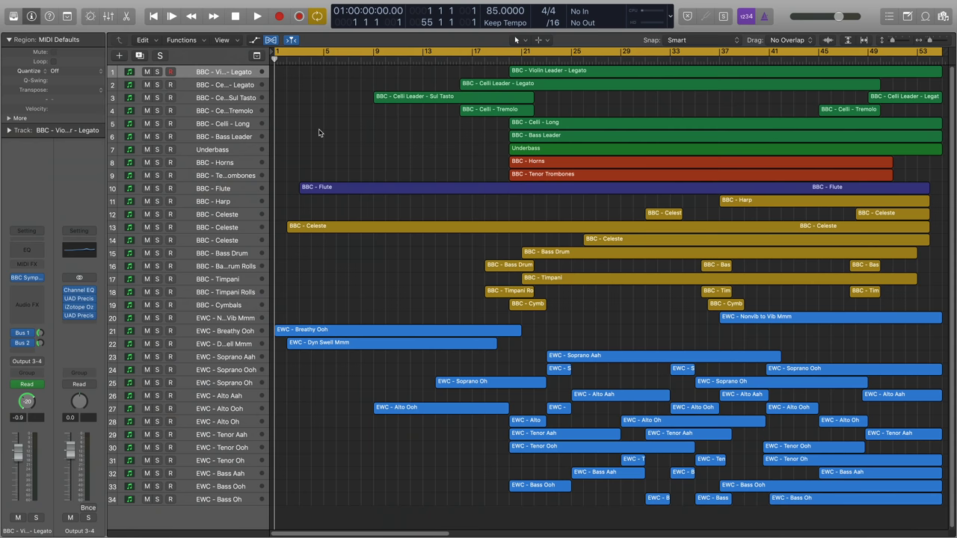
- Open the Mixer and survey the channel strips' levels, panning, sends and inserts, from the orchestral and choir tracks through to the auxes and output
key("x")
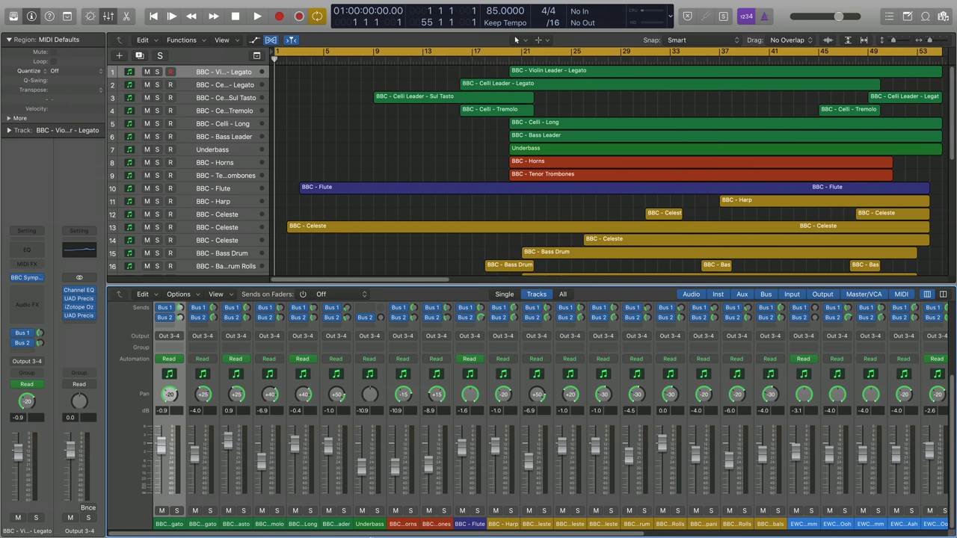
scroll(568, 516, "right", 8)
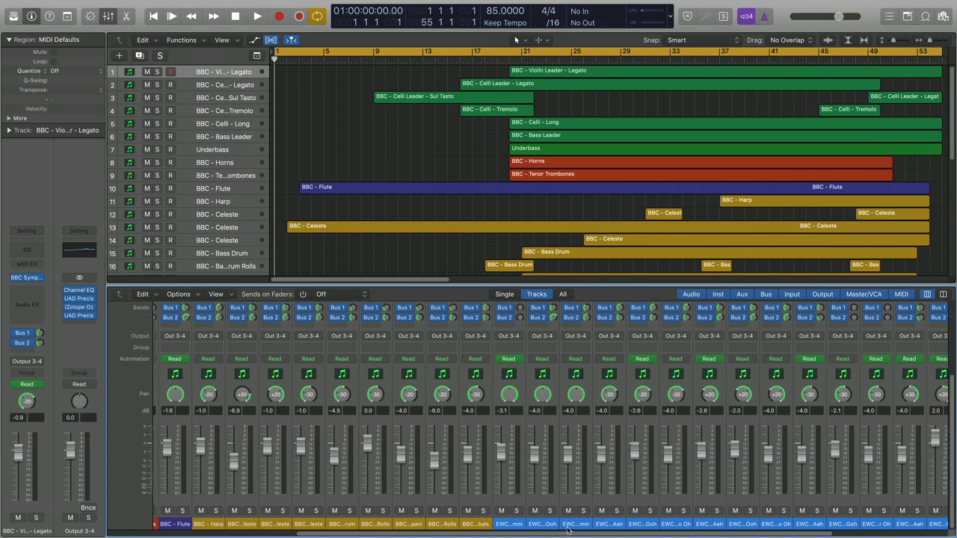
scroll(568, 529, "right", 4)
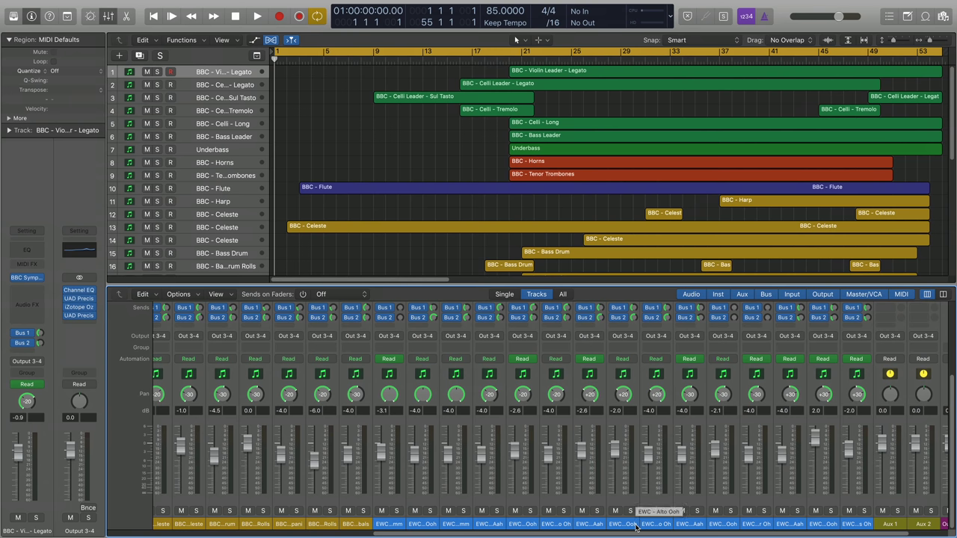
scroll(799, 413, "up", 3)
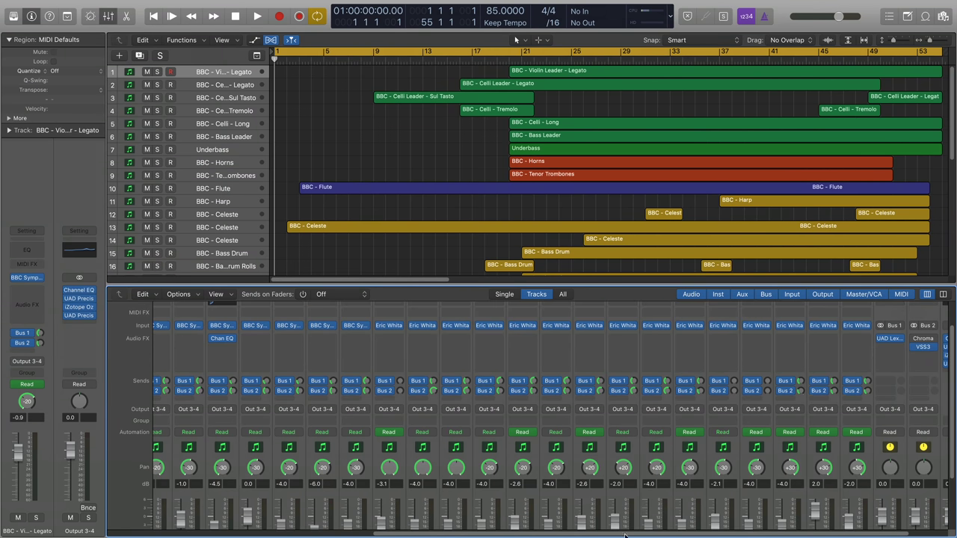
left_click_drag(604, 535, 777, 496)
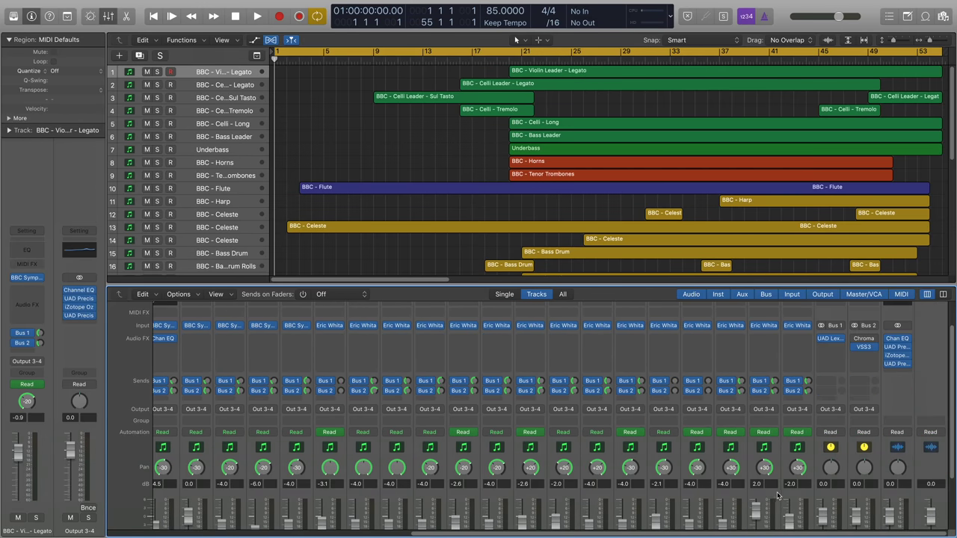
- Inspect the UAD effect on the Bus 1 aux and the Channel EQ and UAD Precision Multiband on Output 3-4
left_click(831, 339)
left_click(79, 291)
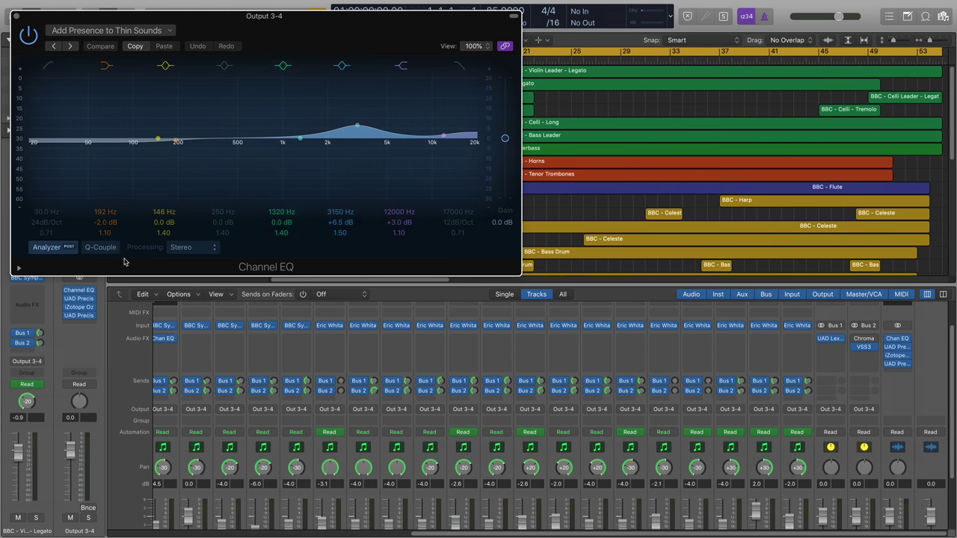
left_click(79, 300)
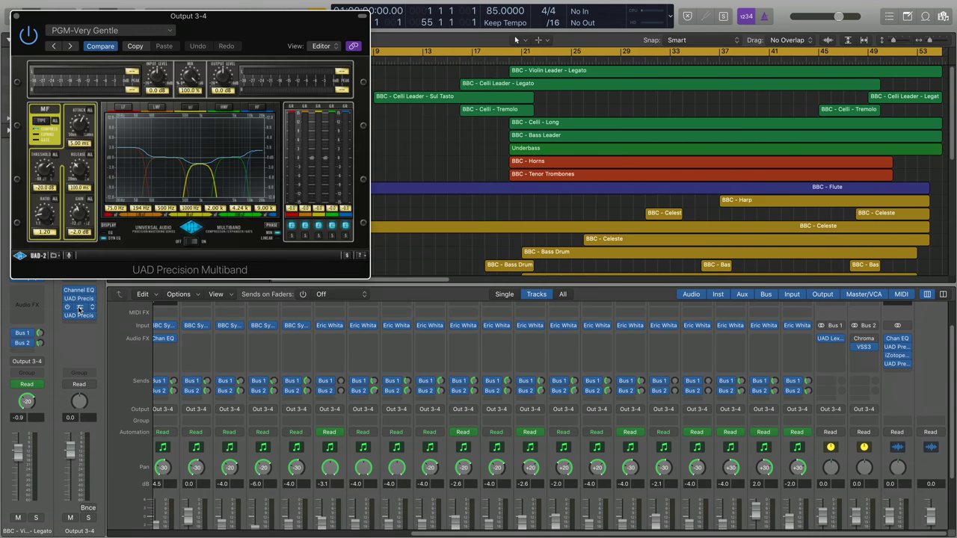